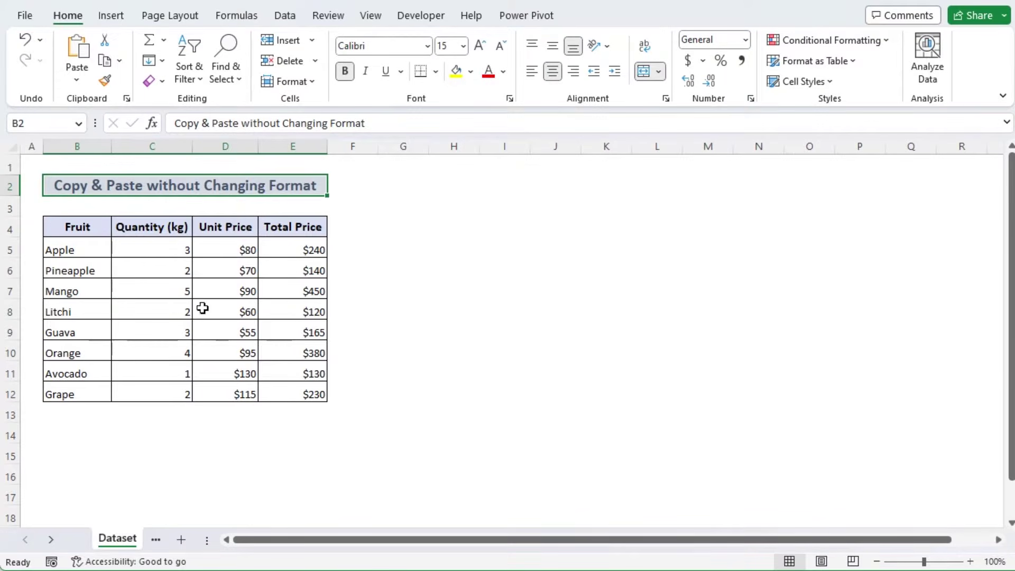
Step: Review the four column headers of the fruit table, from Fruit to Total Price
click(96, 227)
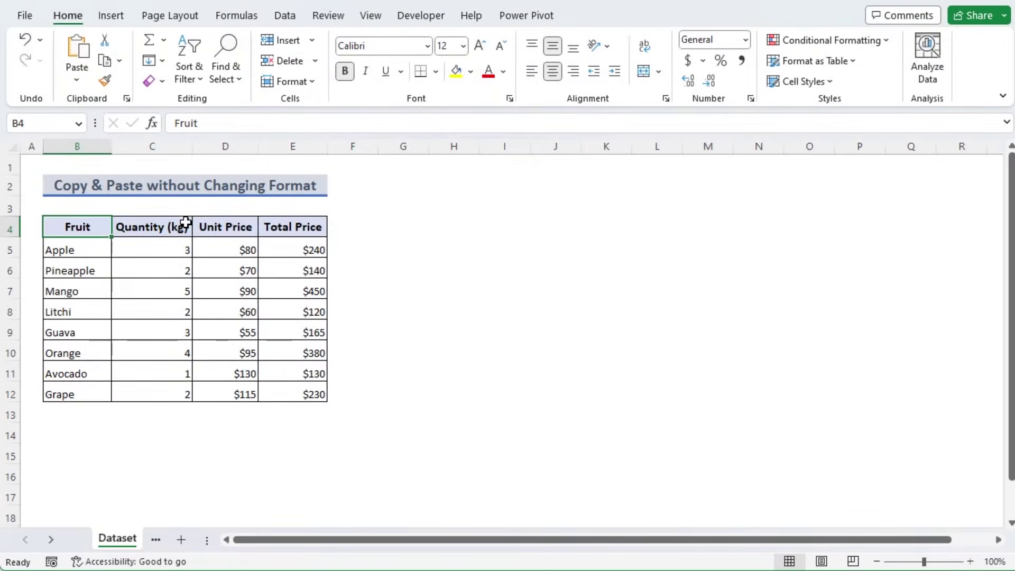
click(185, 222)
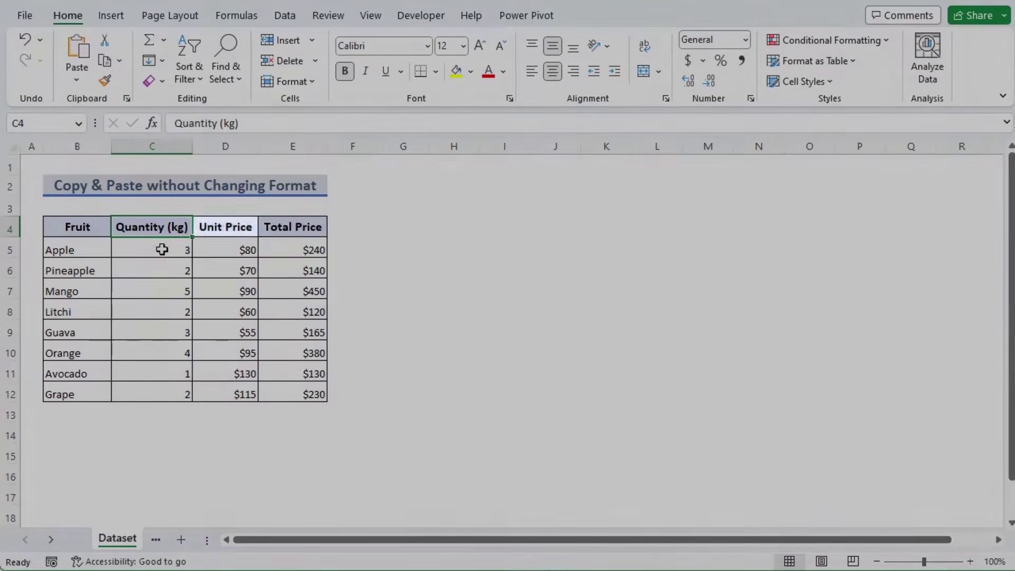
click(232, 226)
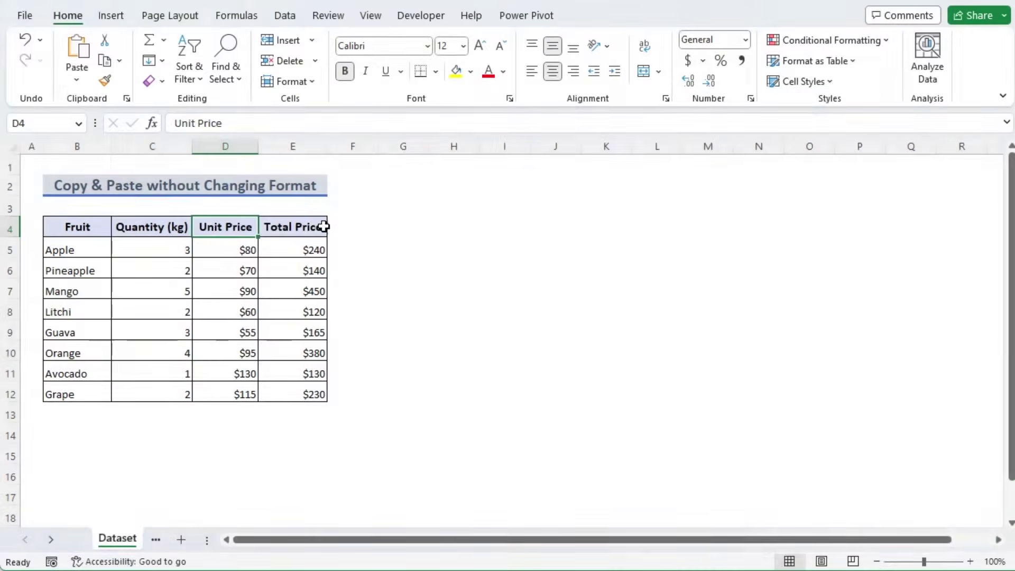
click(320, 226)
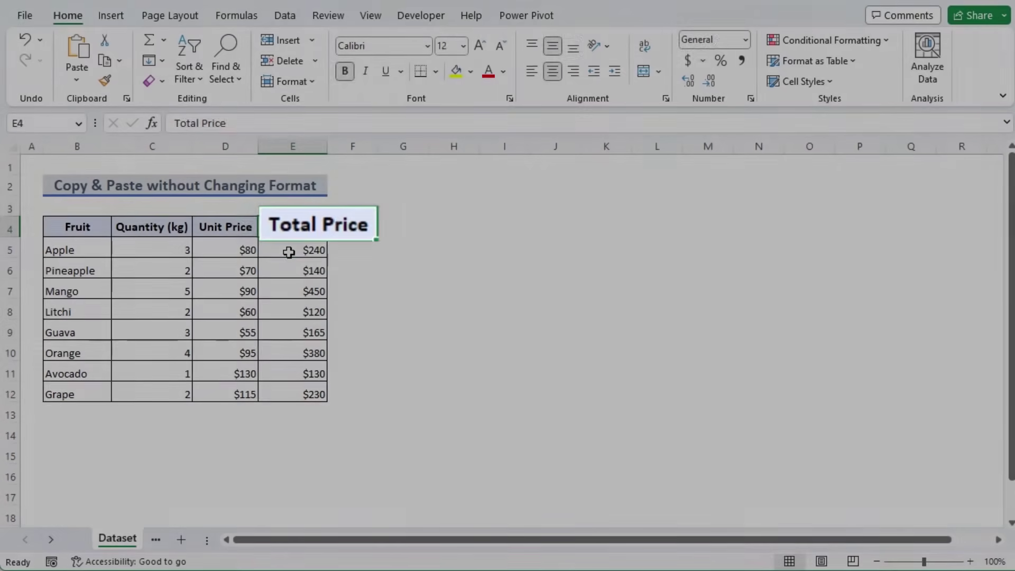
Step: Inspect the formula in the first Total Price cell, E5, and the quantity and unit price cells it multiplies
click(289, 252)
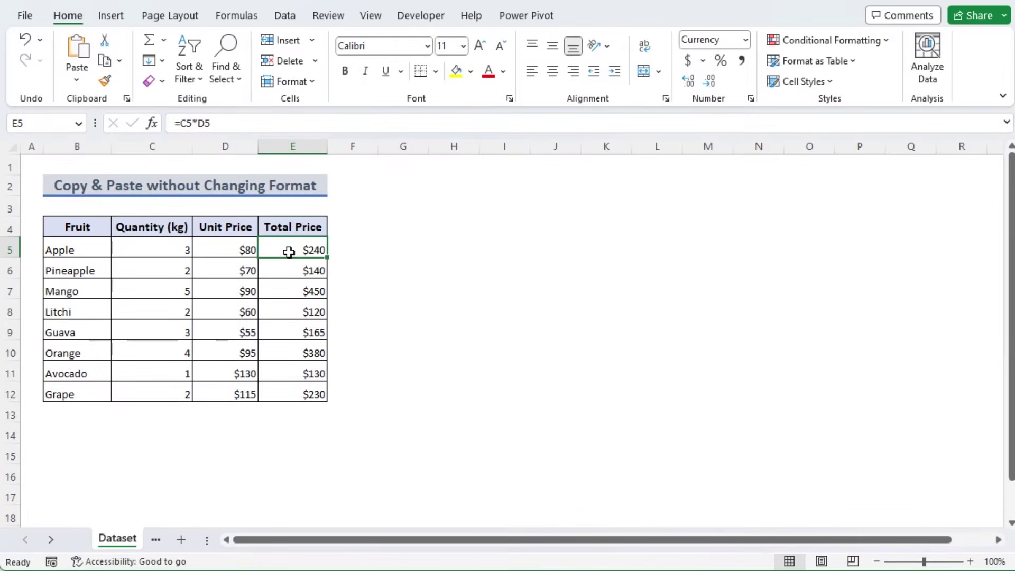
click(155, 247)
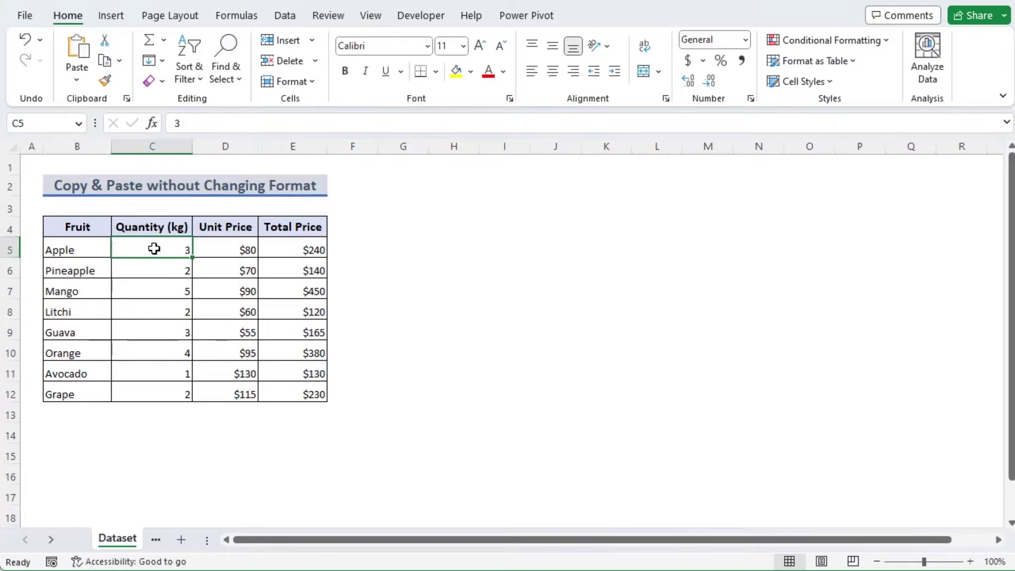
click(211, 251)
click(272, 251)
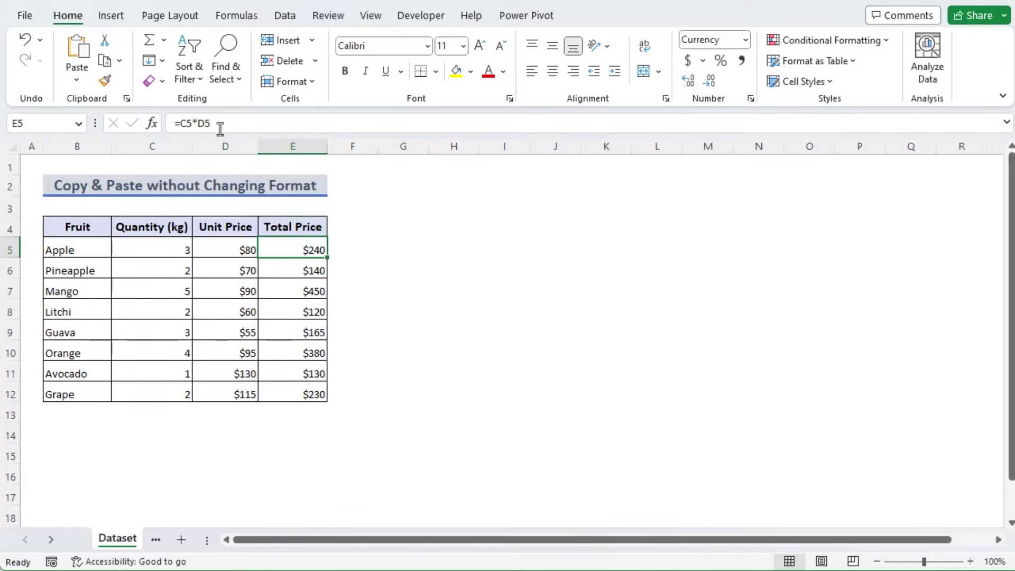
drag(220, 124, 180, 124)
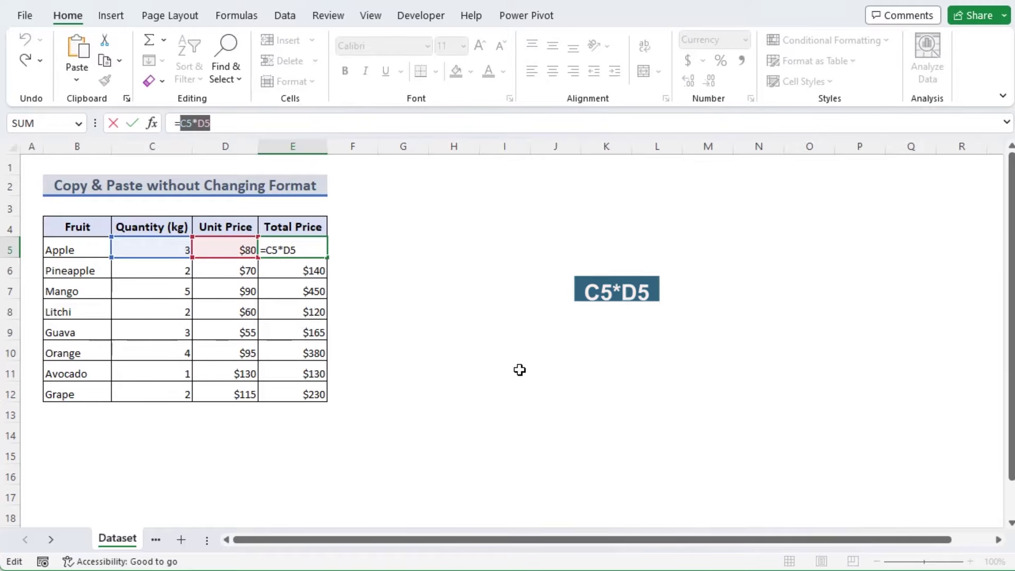
key(Return)
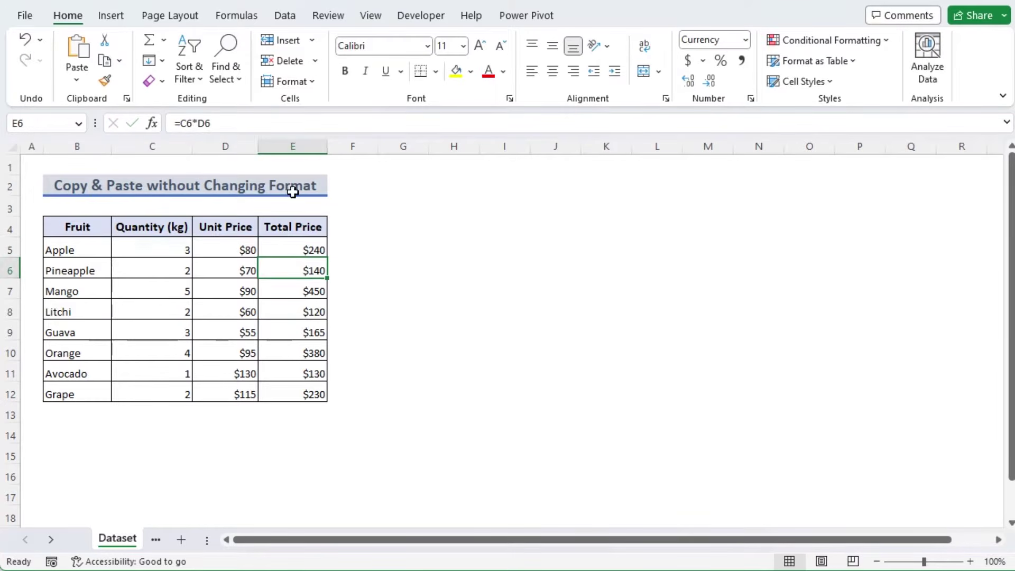
click(305, 146)
click(314, 229)
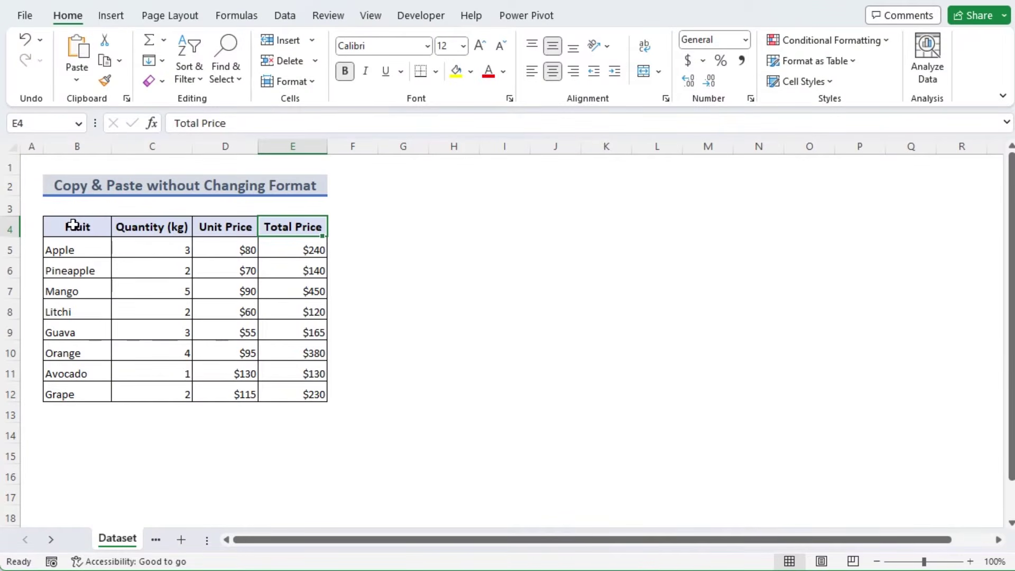
Step: Select the whole table B4:E12, and only the Fruit column from its header down to Grape
click(73, 225)
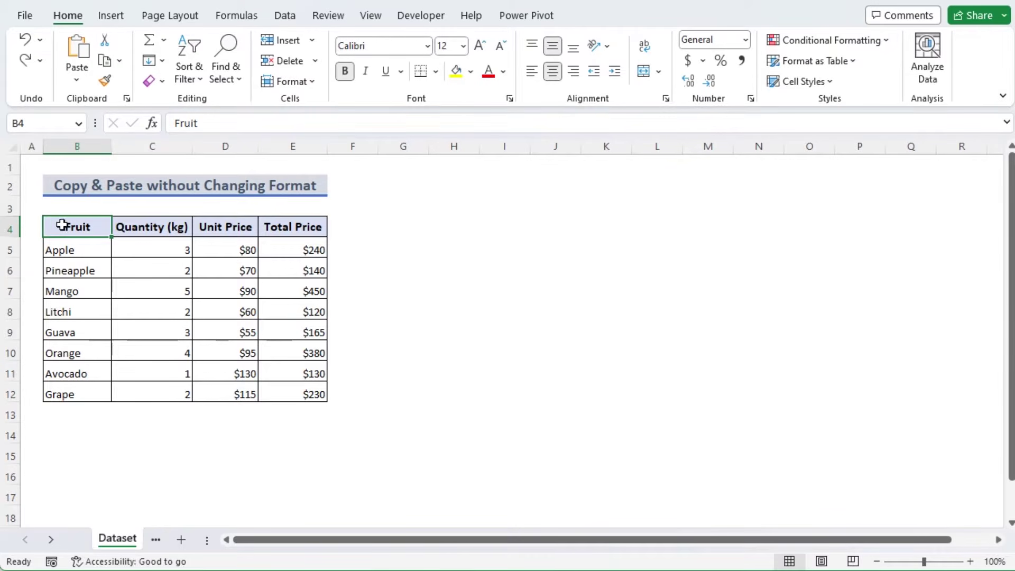
drag(57, 227, 322, 397)
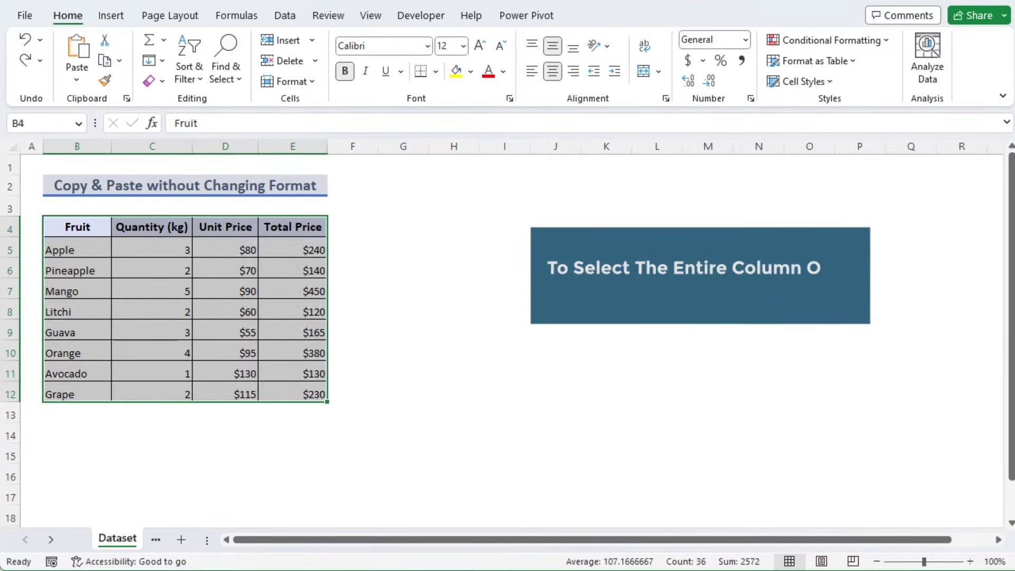
click(73, 227)
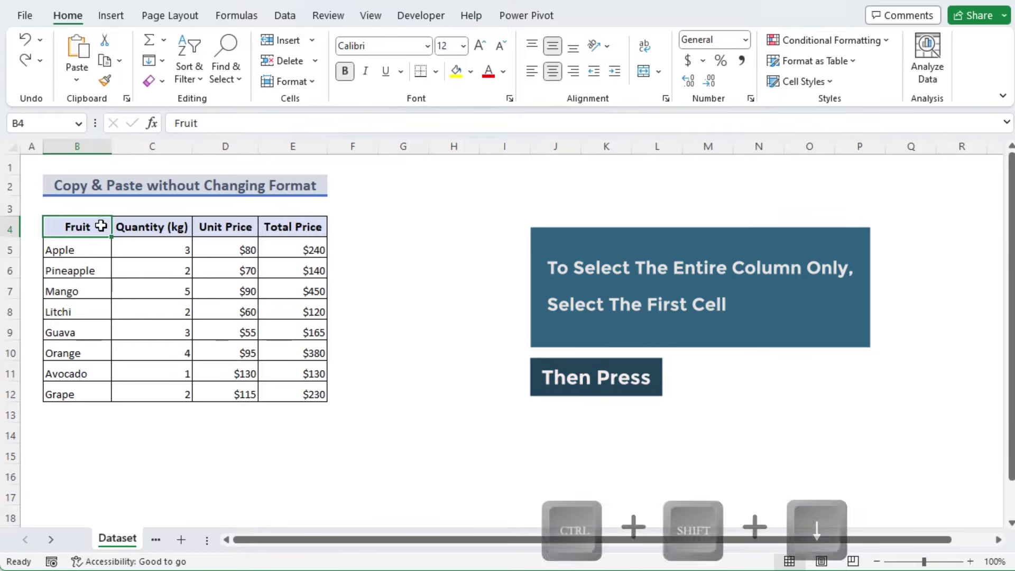
key(ctrl+shift+Down)
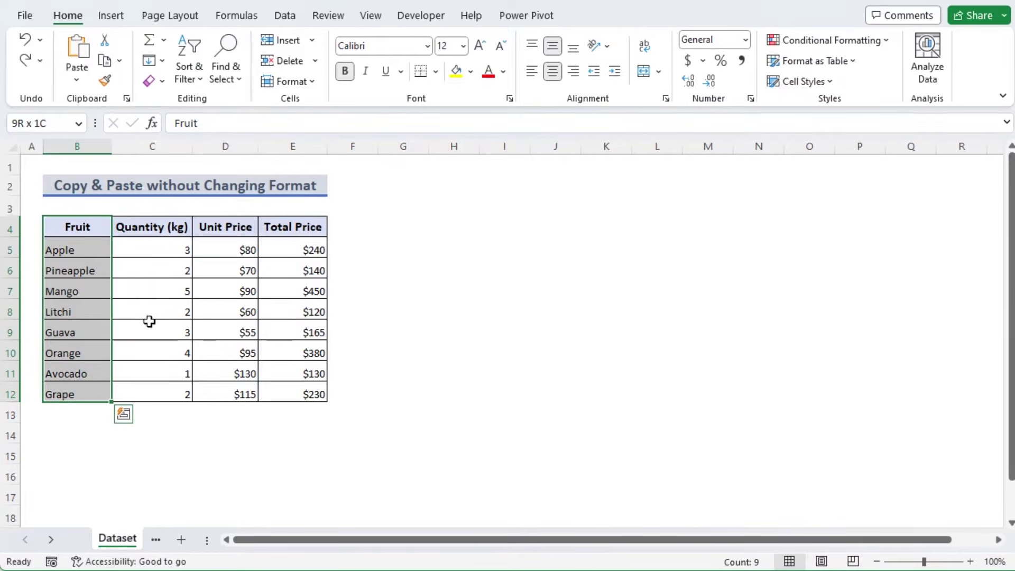
Step: Extend the selection from the Apple cell B5 to the last used cell of the sheet
click(95, 228)
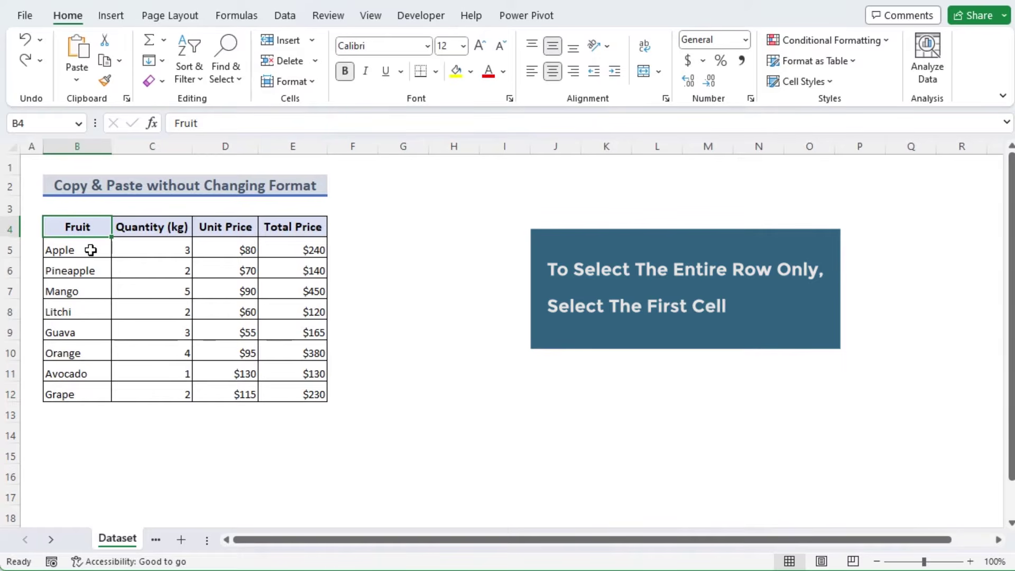
click(91, 250)
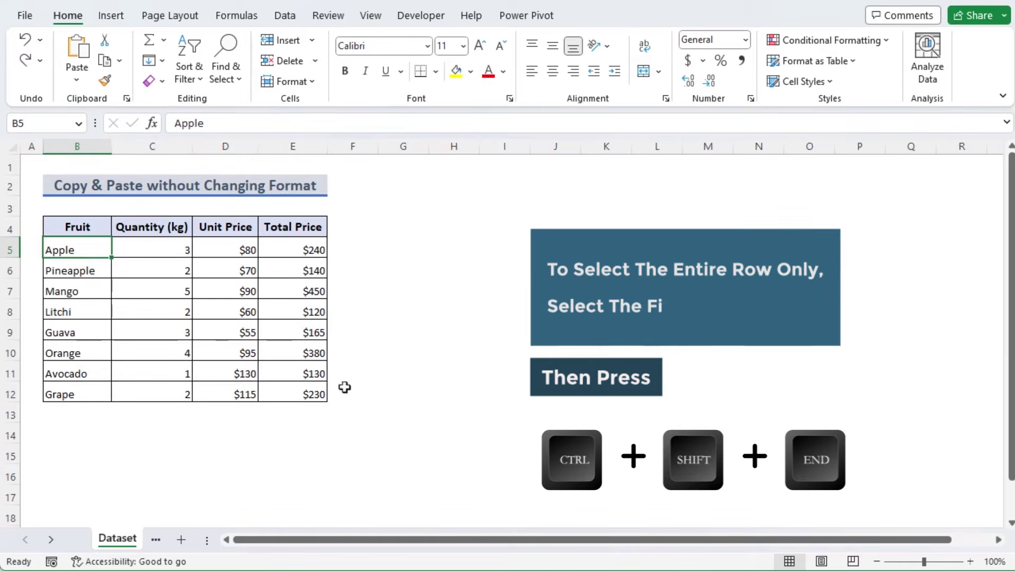
key(ctrl+shift+End)
click(274, 243)
Step: Copy the fruit table range B4:E12, including its header row, on the Dataset sheet
drag(68, 229, 296, 394)
right_click(322, 230)
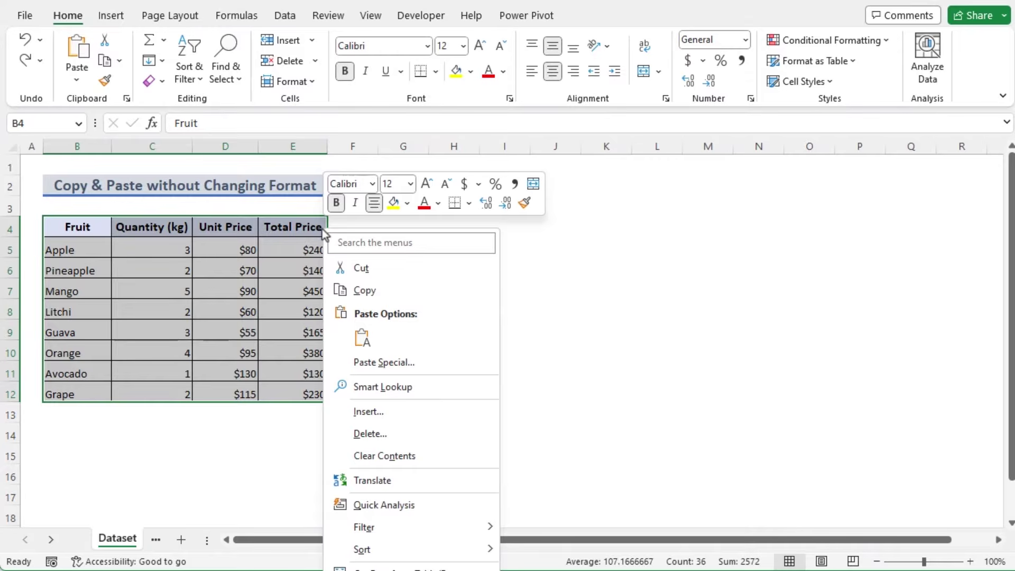
click(386, 292)
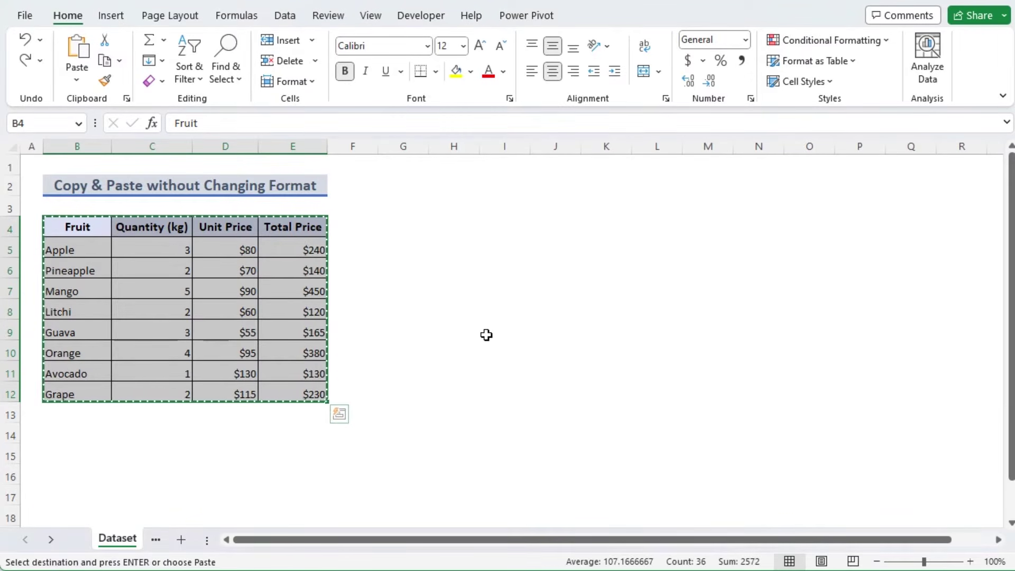
key(Escape)
key(ctrl+c)
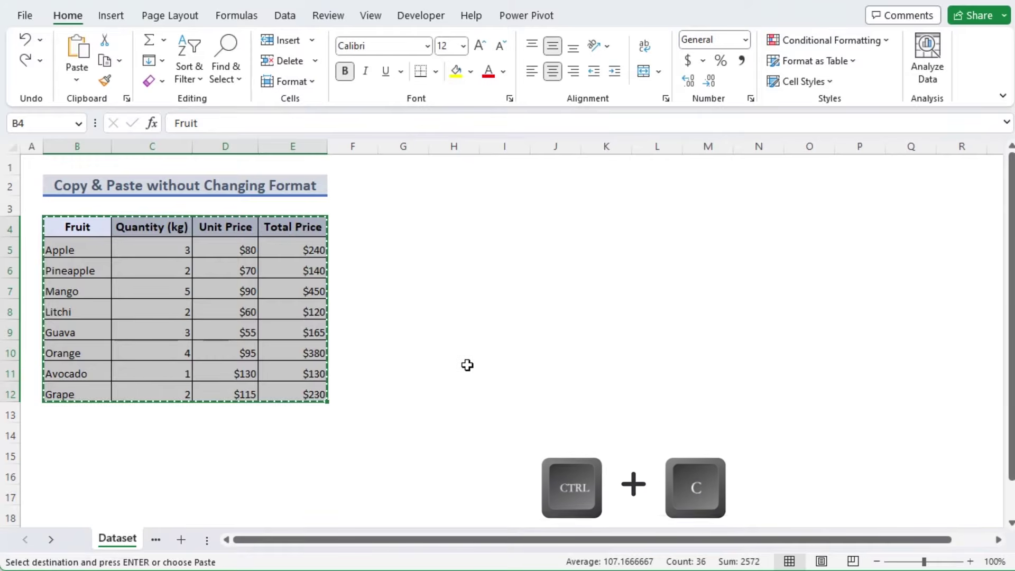
click(120, 60)
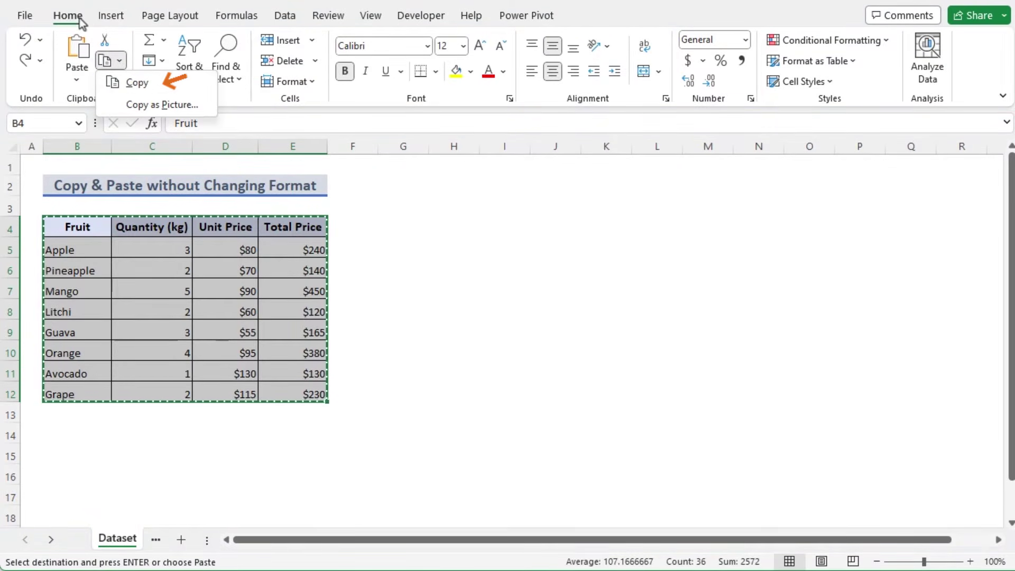
click(166, 83)
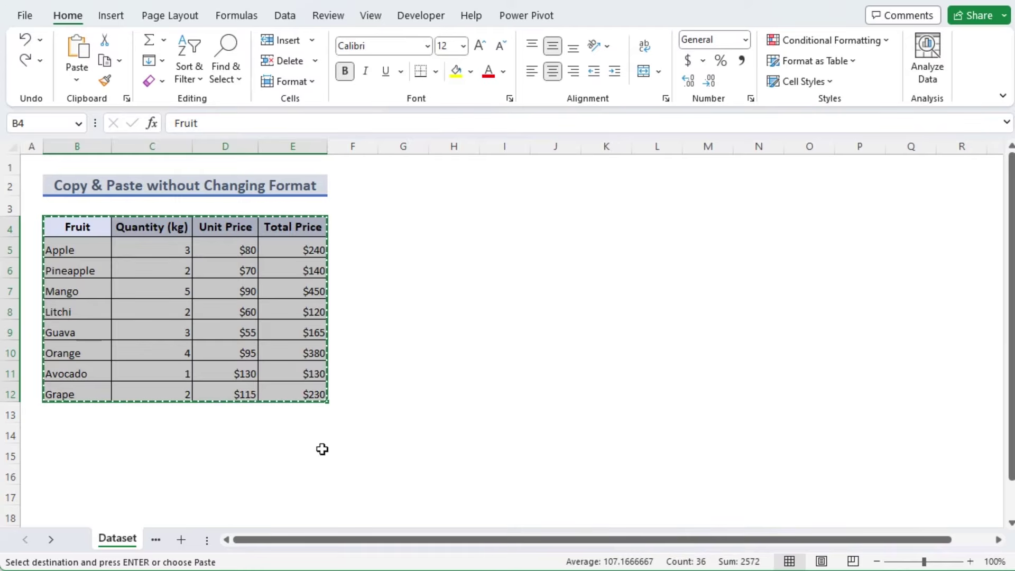
Step: Paste the copied table at cell B2 of the Paste Option (1) sheet with Keep Source Column Widths
drag(202, 547, 313, 540)
click(170, 540)
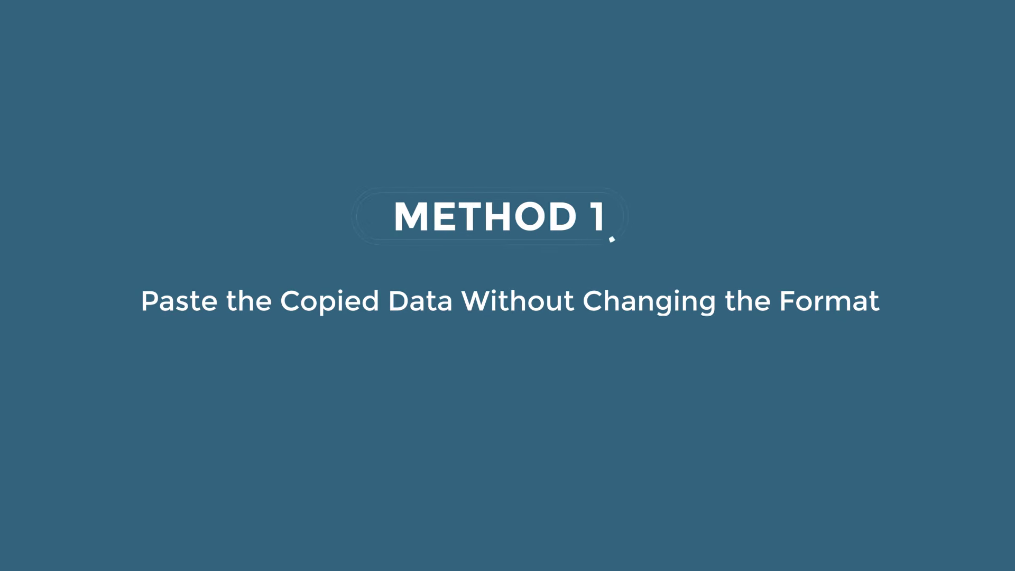
click(55, 187)
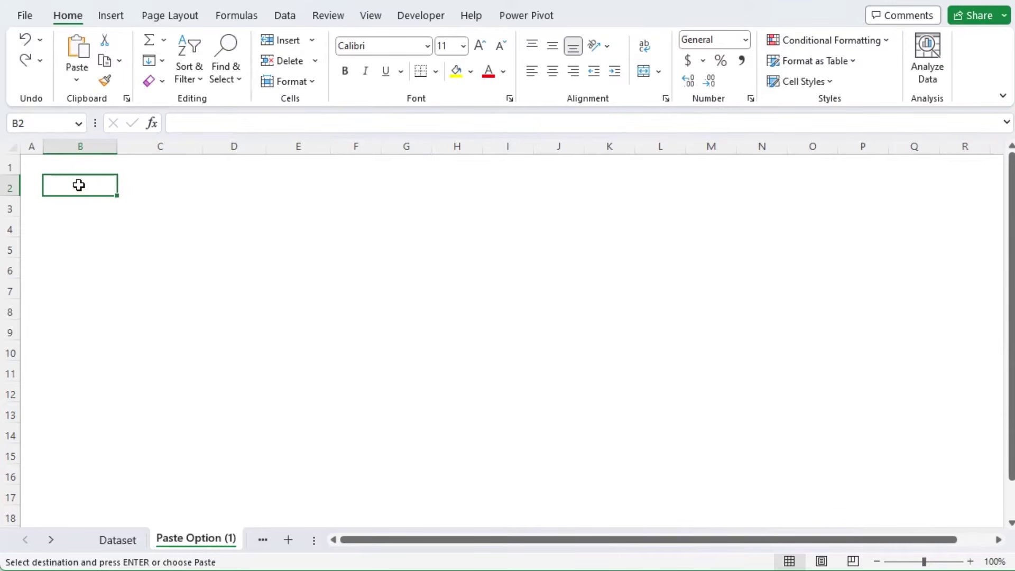
click(120, 540)
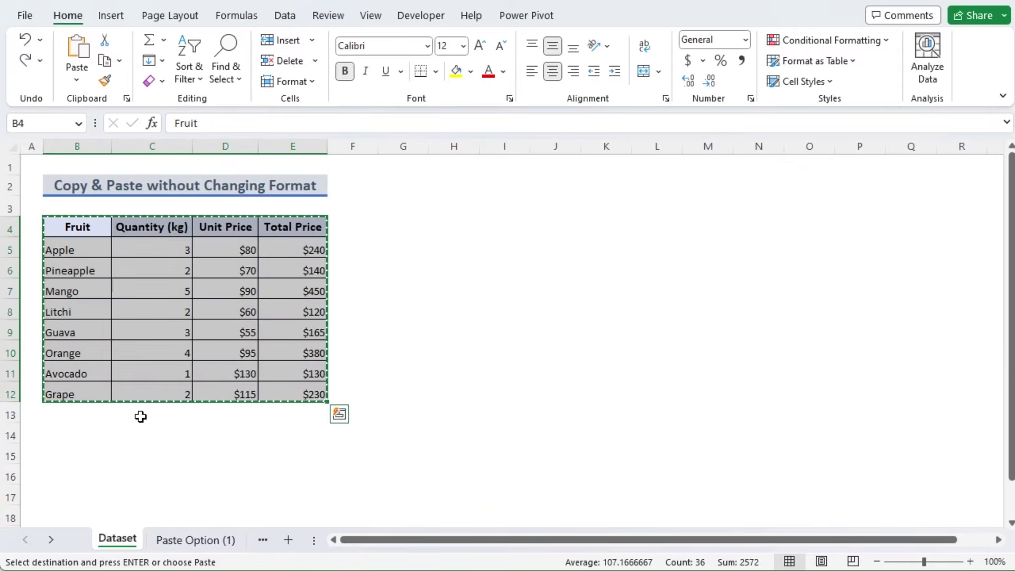
click(190, 542)
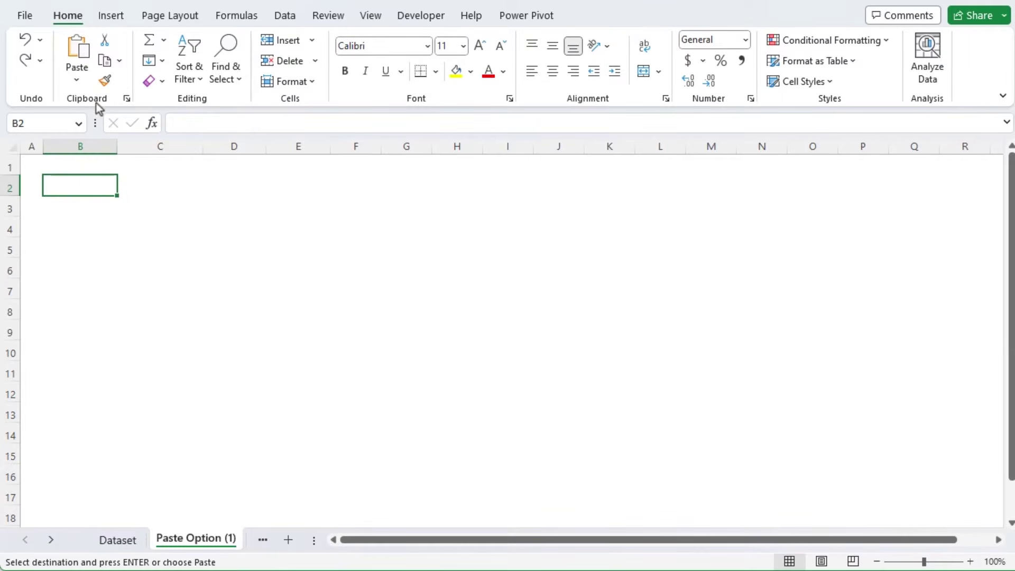
click(78, 81)
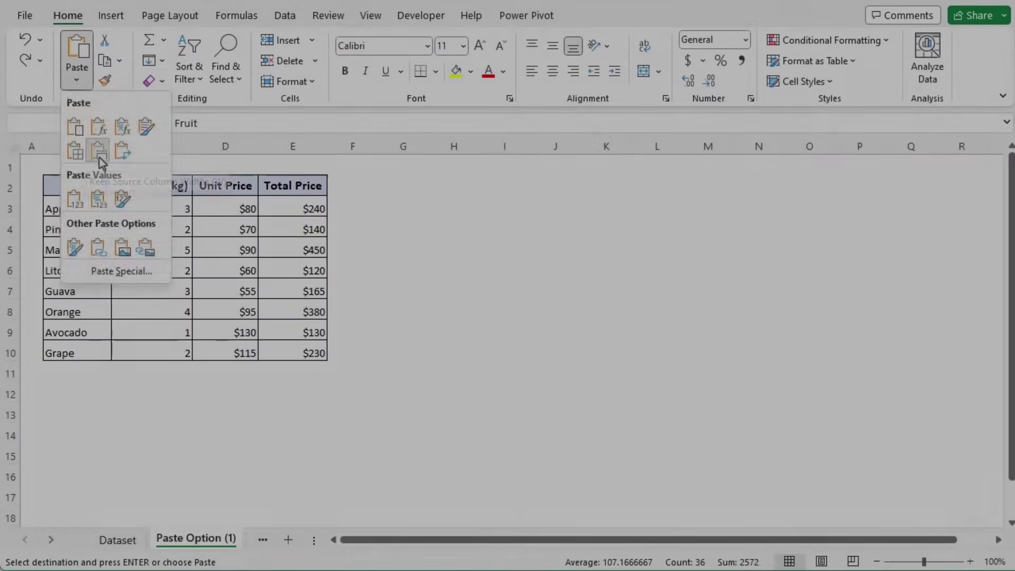
click(102, 162)
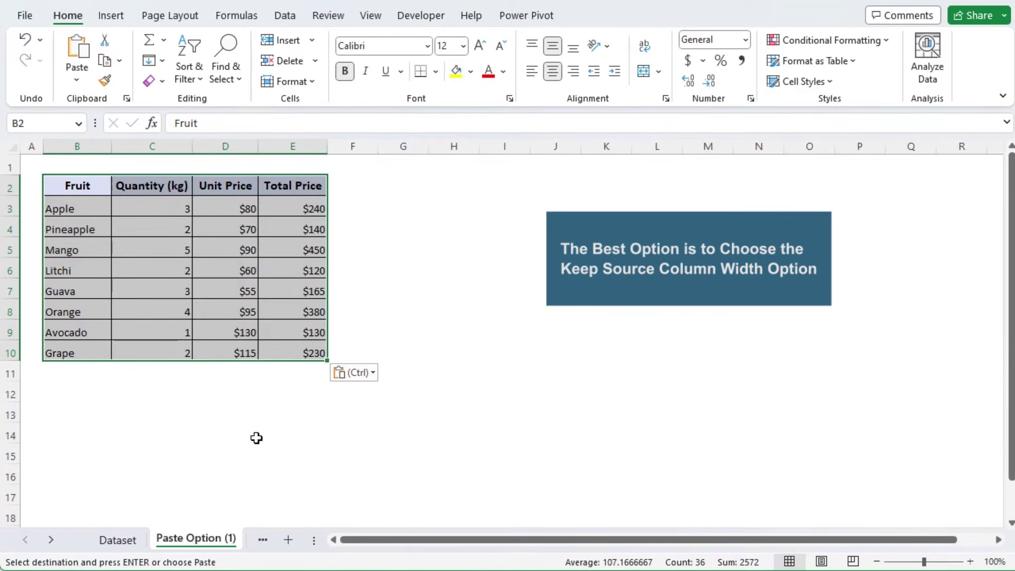
click(294, 200)
click(304, 229)
click(305, 263)
click(303, 288)
click(303, 316)
click(295, 338)
click(295, 353)
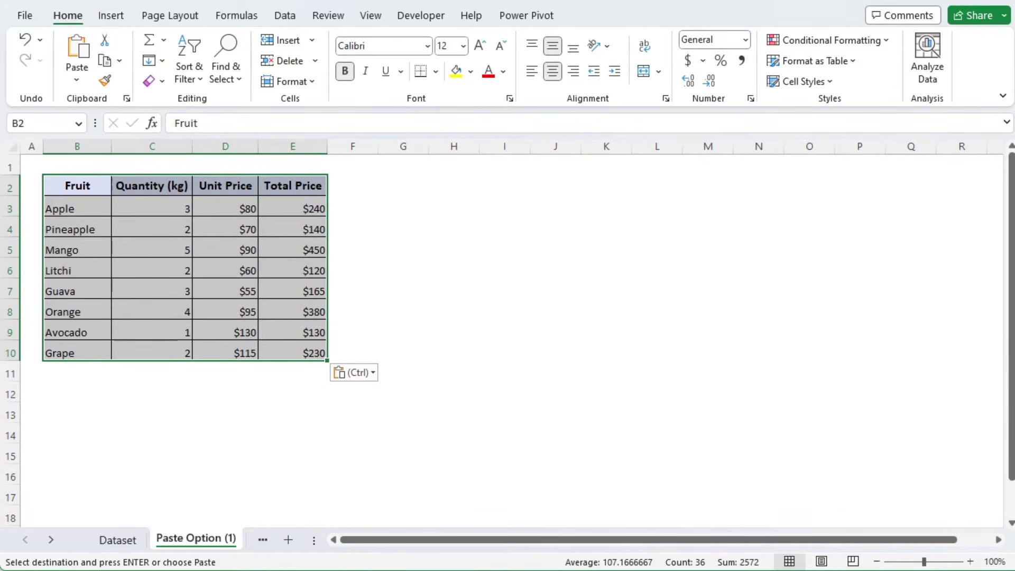
Step: Paste the copied table at B2 through Paste Special with All and operation None, leaving Skip blanks and Transpose unchecked
click(78, 71)
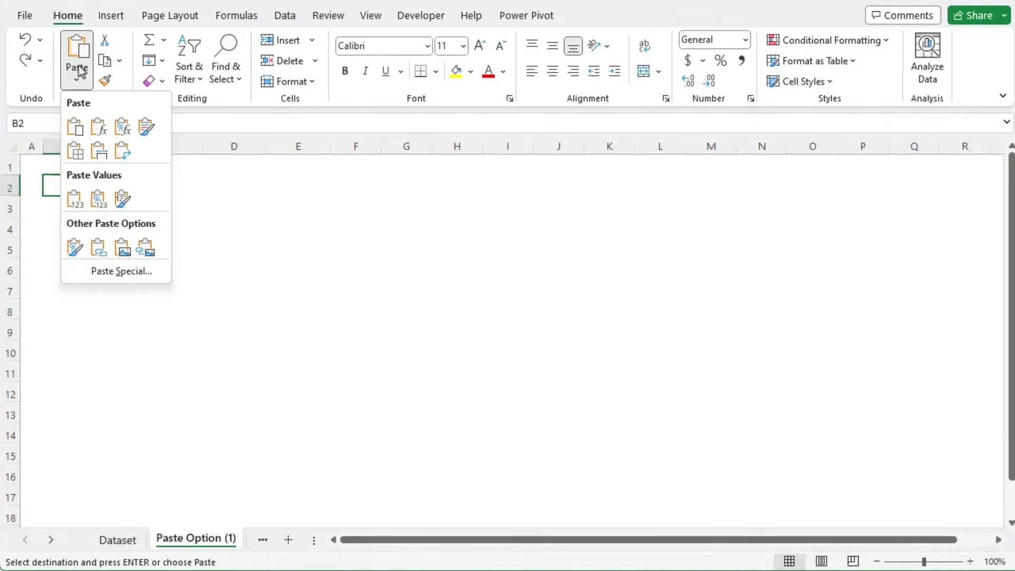
click(156, 273)
drag(488, 193, 506, 211)
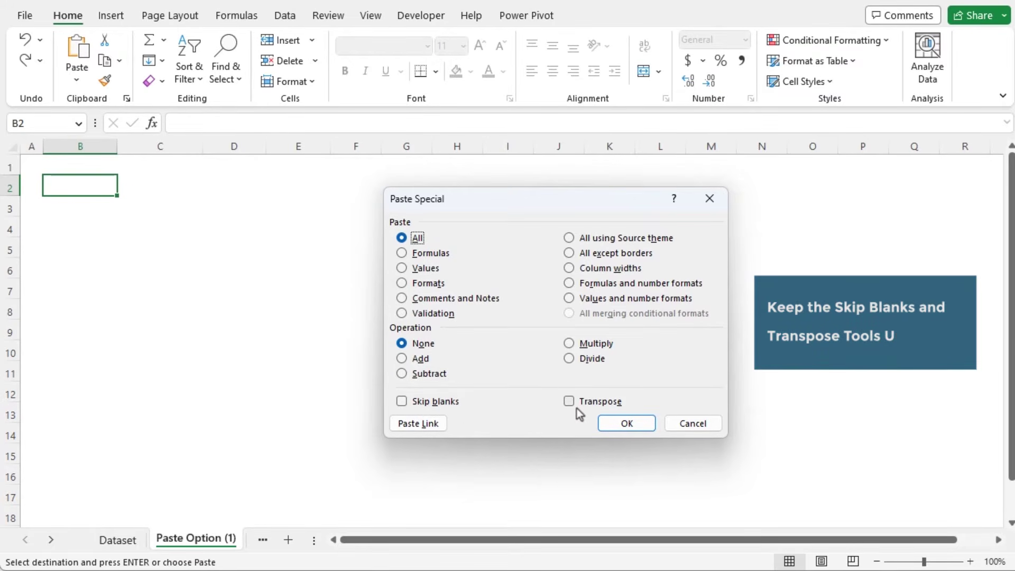
click(627, 424)
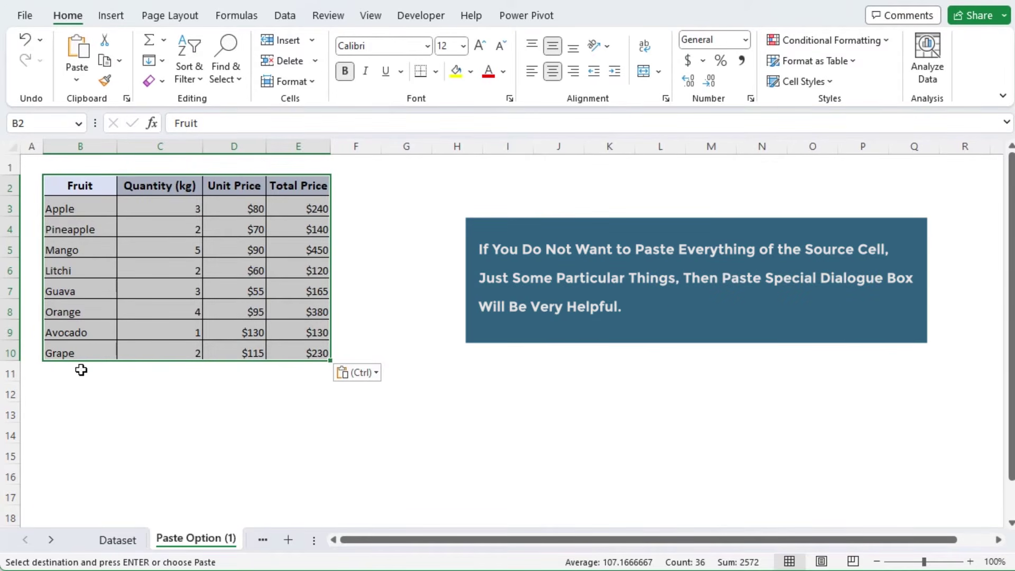
click(75, 82)
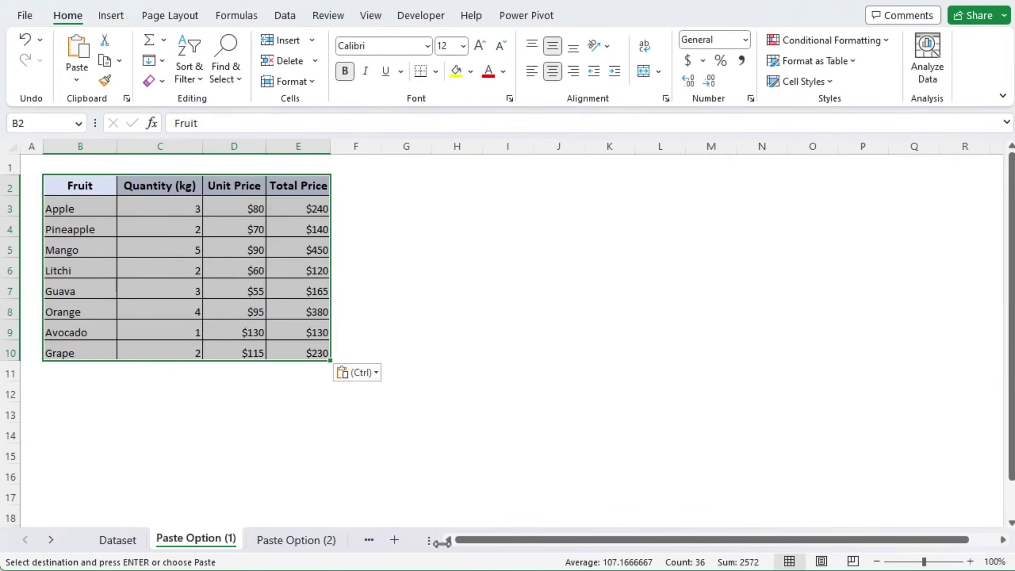
Step: Paste the copied fruit table at cell B2 of the Paste Option (2) sheet with the standard Paste option
click(306, 547)
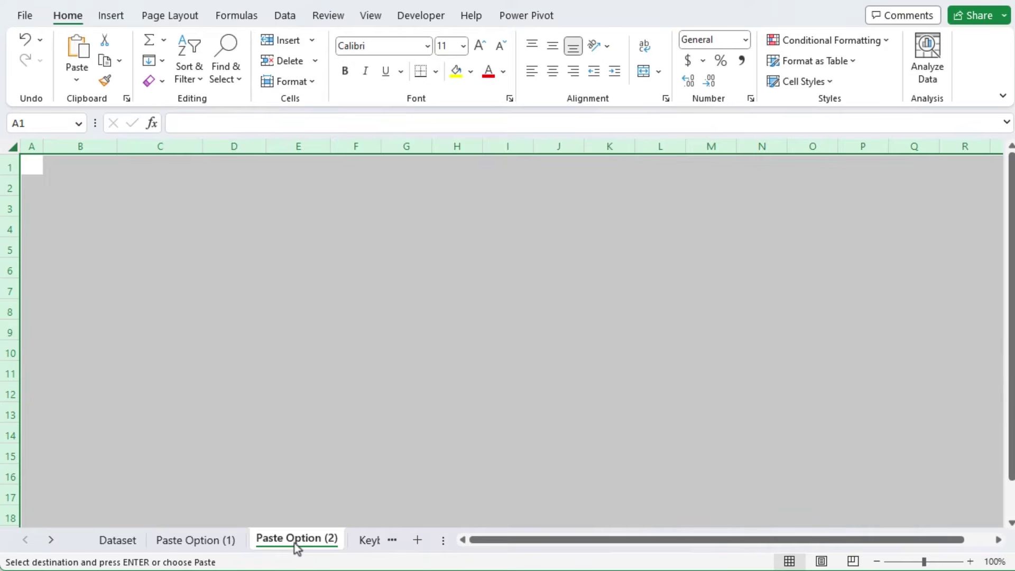
click(94, 545)
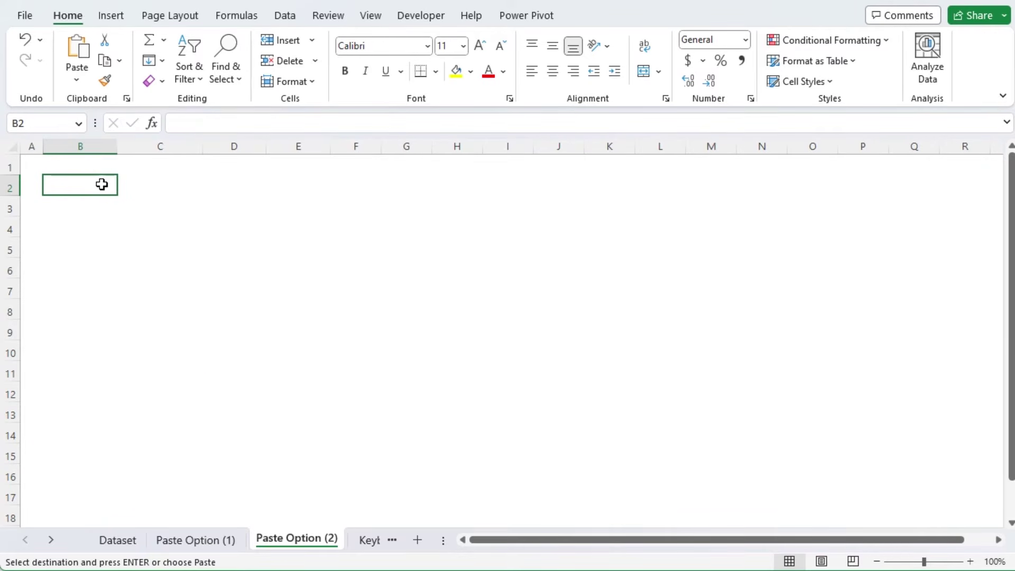
right_click(101, 185)
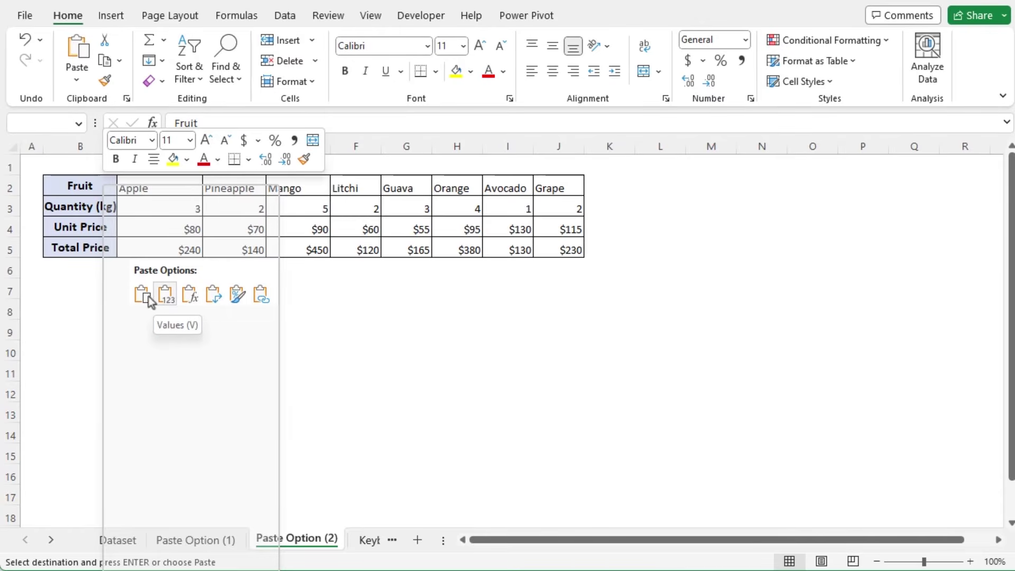
click(143, 297)
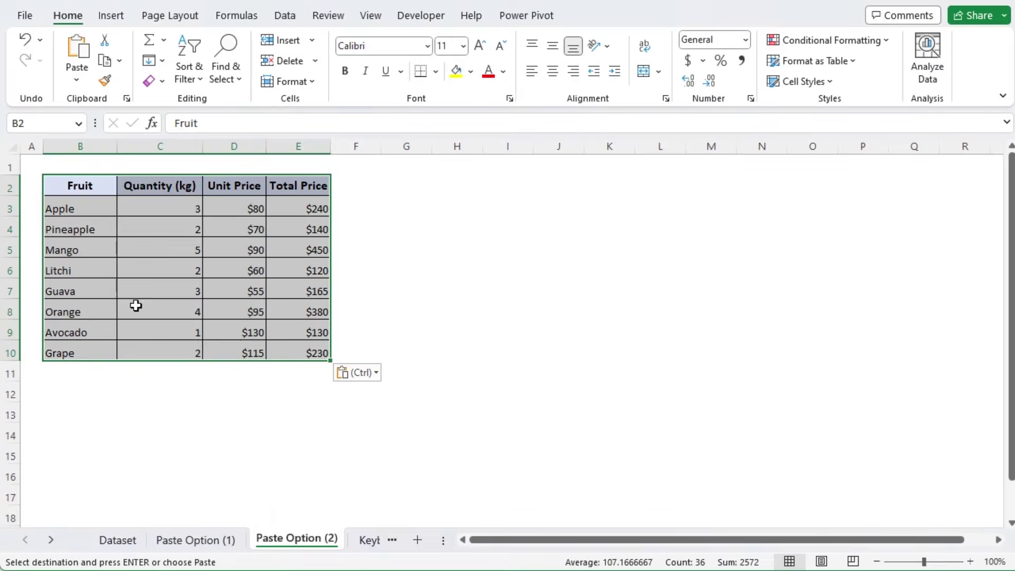
Step: Check the formulas in the Total Price cells E3 to E8 of the pasted table
click(319, 210)
click(319, 229)
click(320, 249)
click(316, 271)
click(315, 291)
click(313, 309)
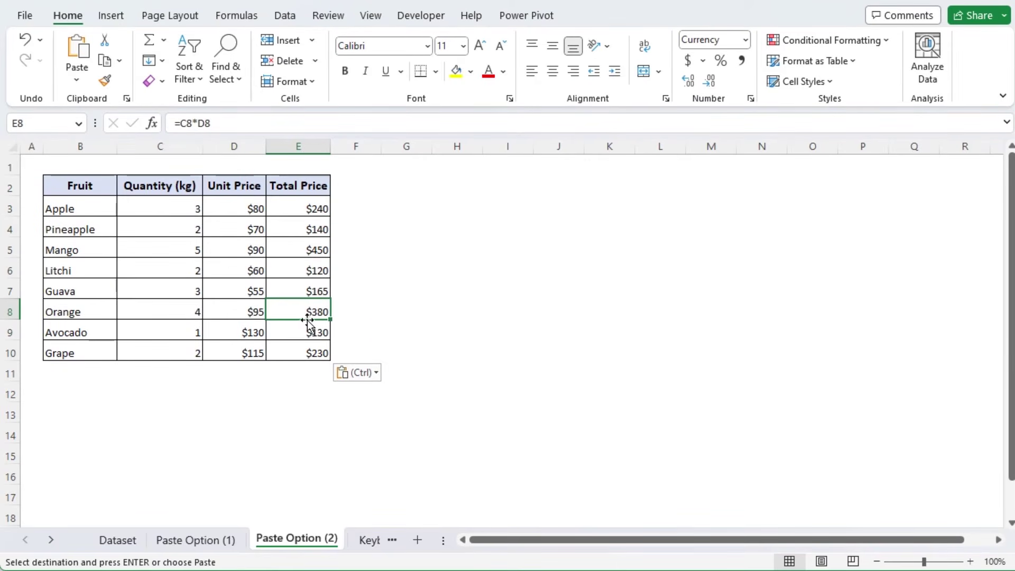
Step: Undo the plain paste and paste the table at B2 through Paste Special with All and operation None
key(ctrl+z)
click(72, 188)
right_click(72, 186)
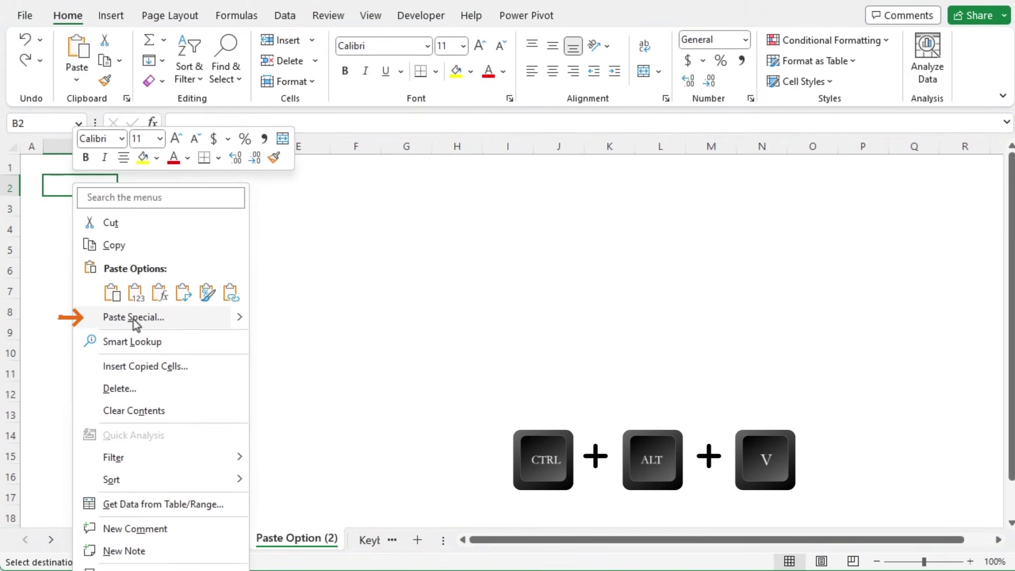
mouse_move(246, 320)
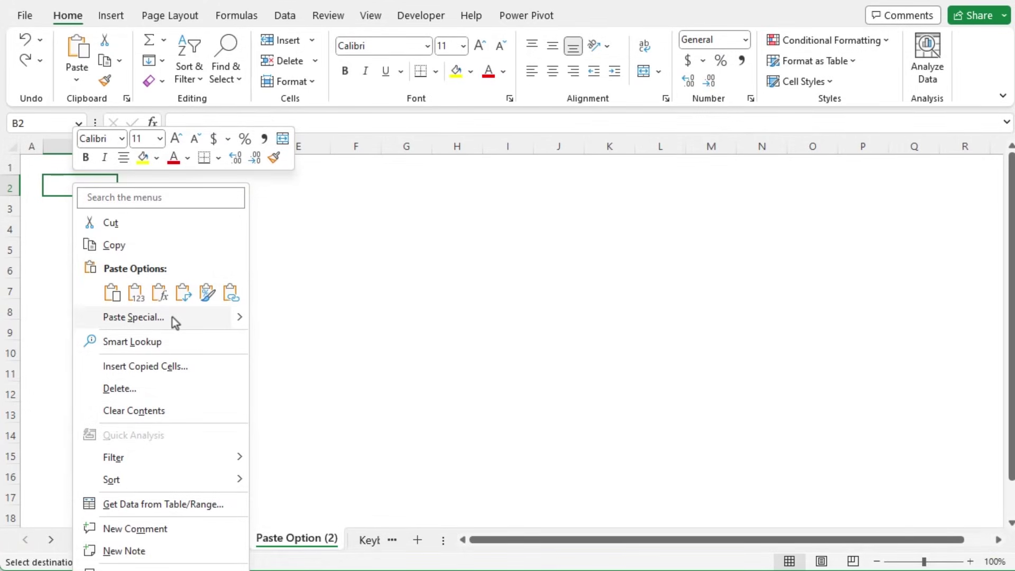
click(172, 317)
drag(152, 226, 455, 195)
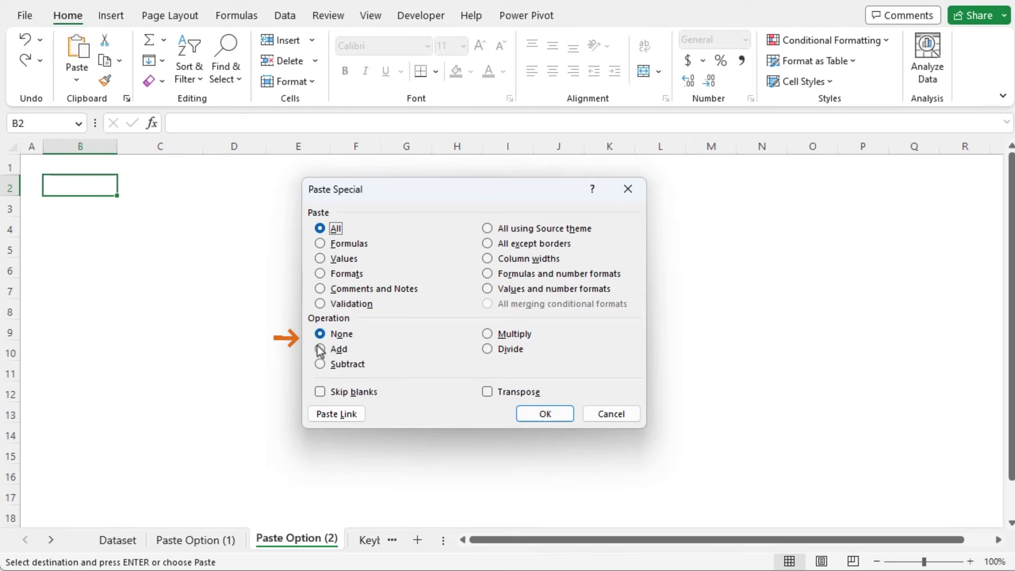
key(Return)
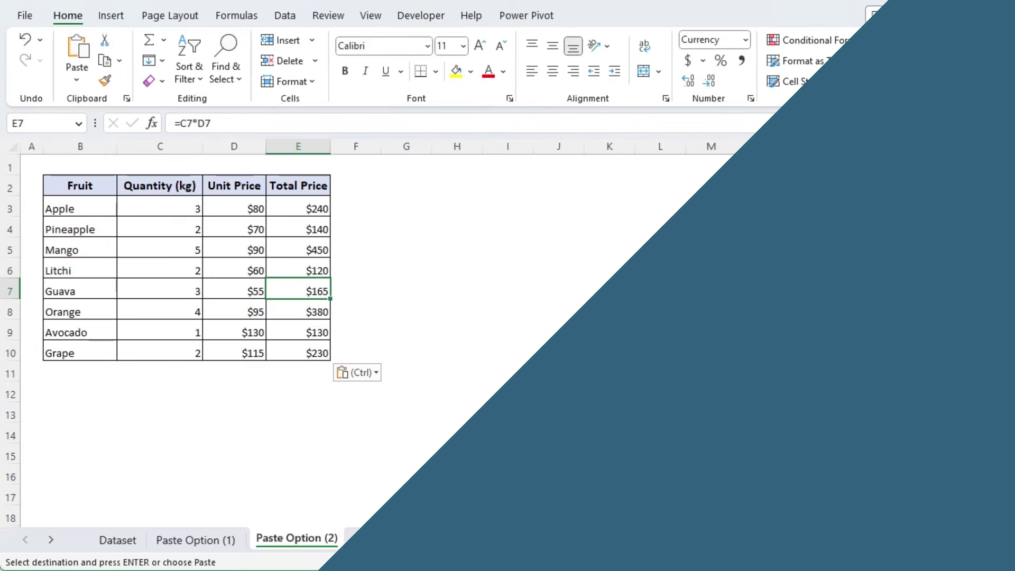
Step: Paste the copied fruit table at cell B2 of the Keyboard Shortcut sheet
drag(438, 544, 555, 547)
click(407, 540)
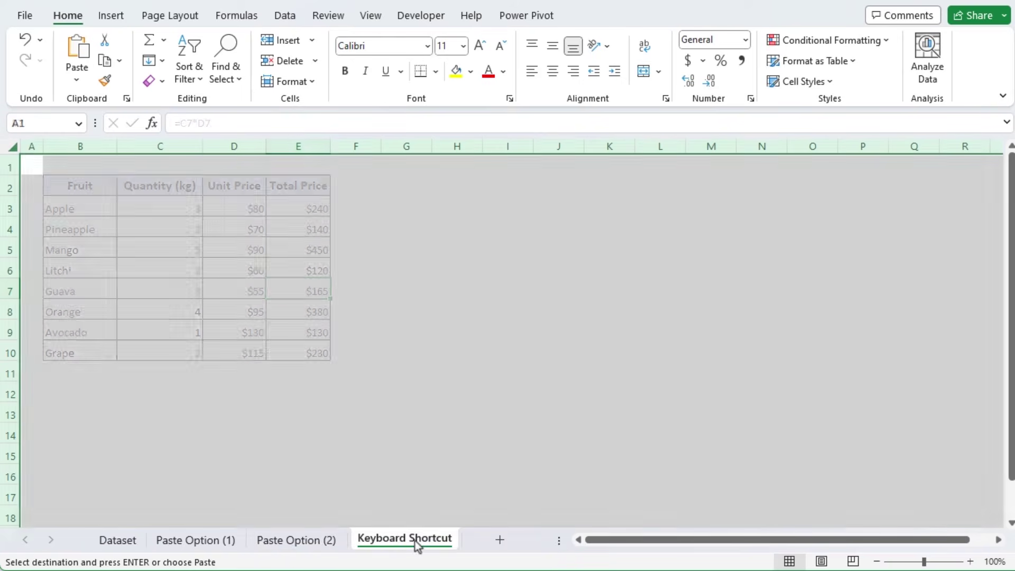
click(78, 191)
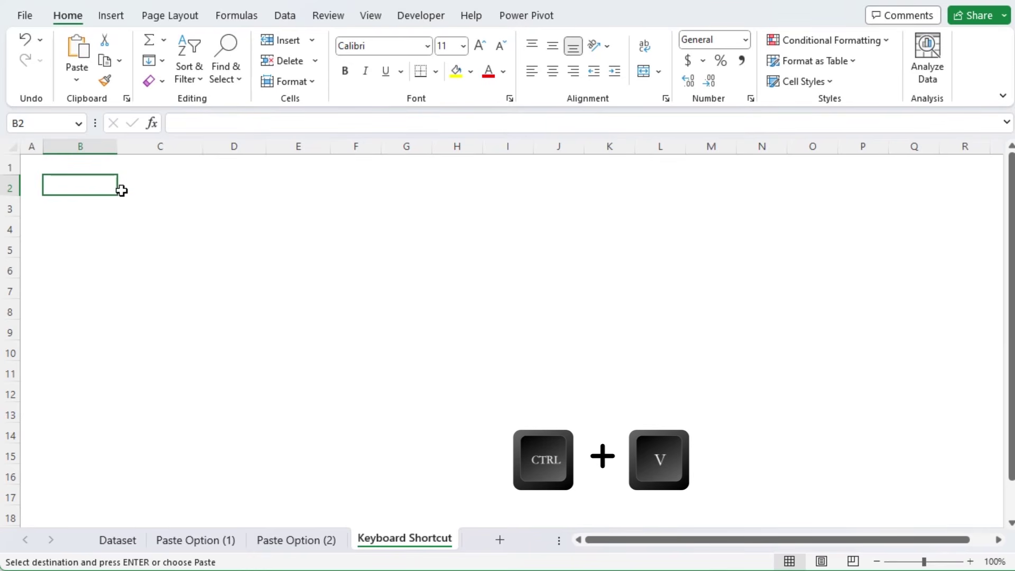
text(Fruit	Quantity (kg)	Unit Price	Total Price Apple	3	$80	$240 Pineapple	2	$70	$140 Mango	5	$90	$450 Litchi	2	$60	$120 Guava	3	$55	$165 Orange	4	$95	$380 Avocado	1	$130	$130 Grape	2	$115	$230)
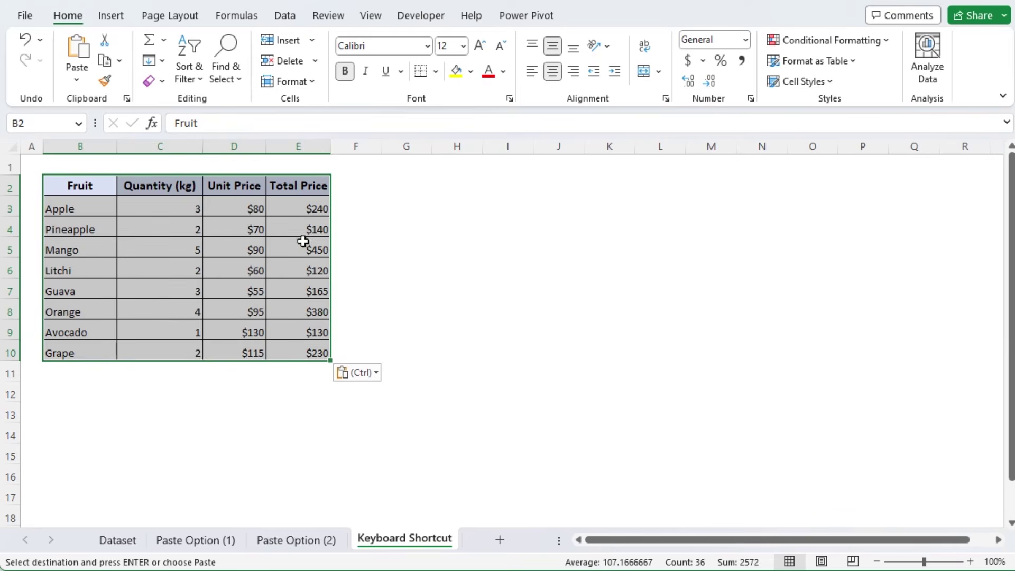
Step: Check the formulas in the Total Price column of the table pasted on the Keyboard Shortcut sheet
click(324, 209)
key(Down)
key(Down)
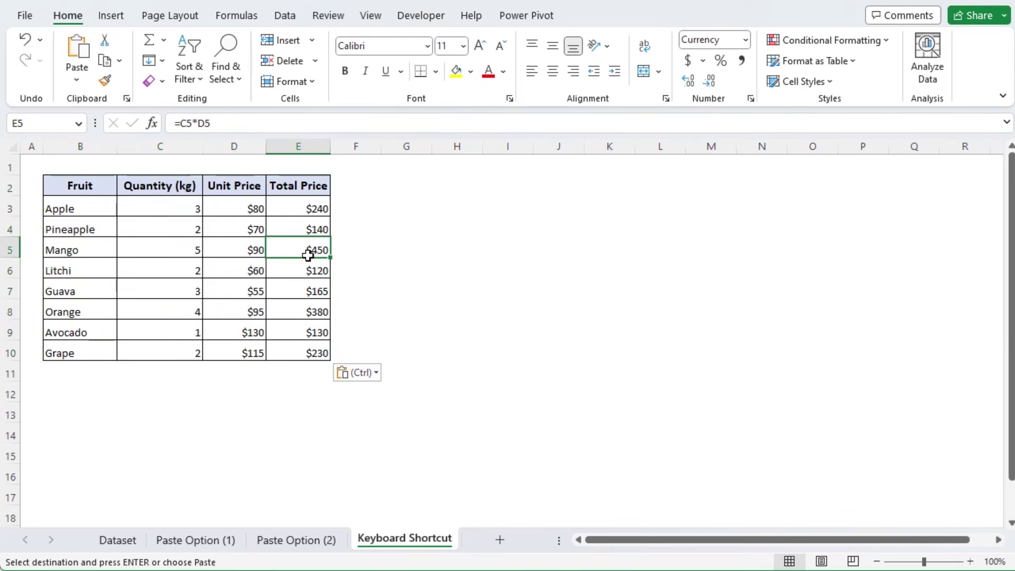
click(293, 350)
click(306, 332)
click(306, 311)
click(306, 290)
click(314, 267)
click(311, 246)
click(311, 227)
click(315, 208)
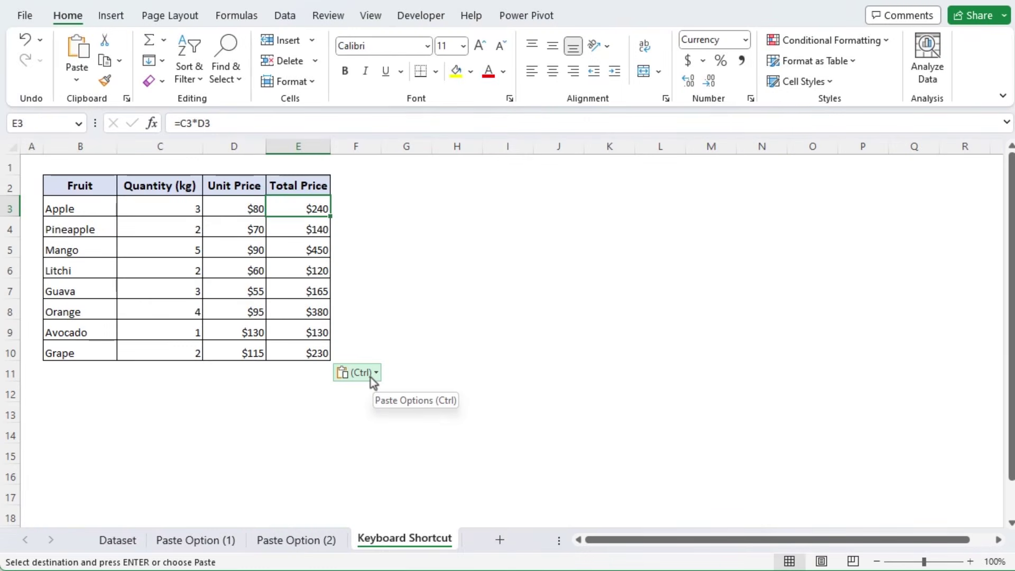
Step: Apply Keep Source Column Widths to the table just pasted, and return to the Paste Option (1) sheet
click(371, 377)
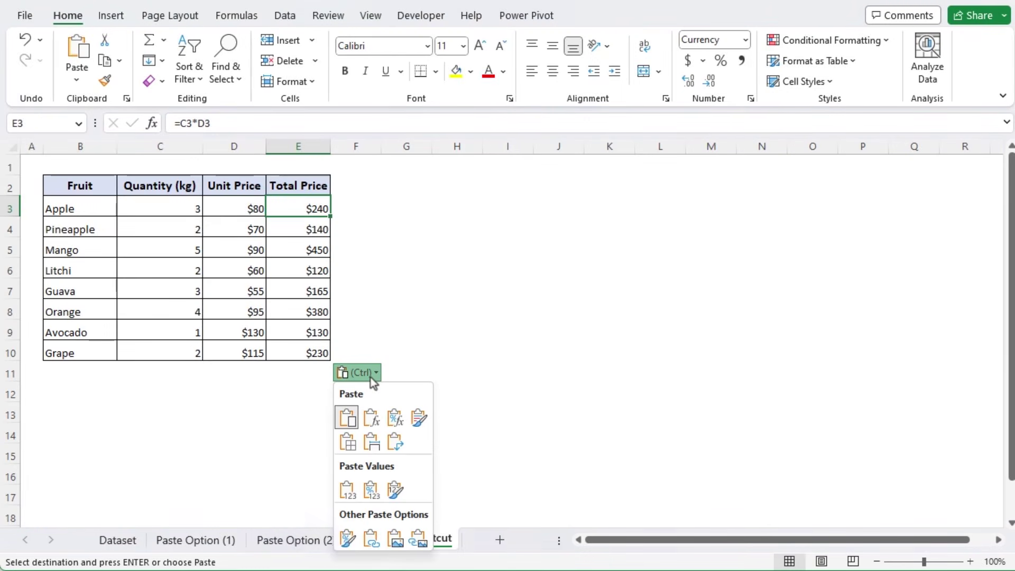
click(372, 442)
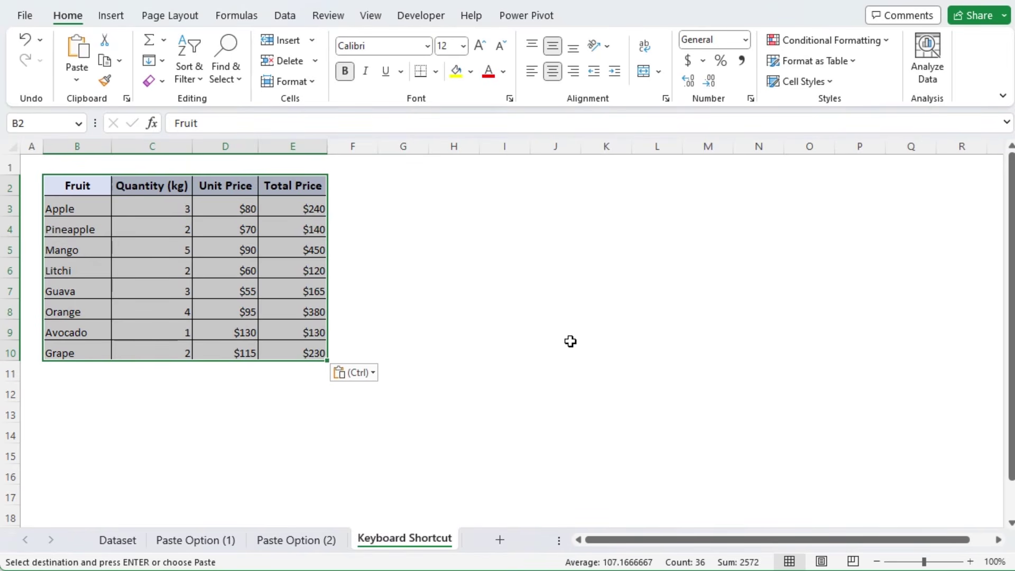
click(315, 545)
click(211, 543)
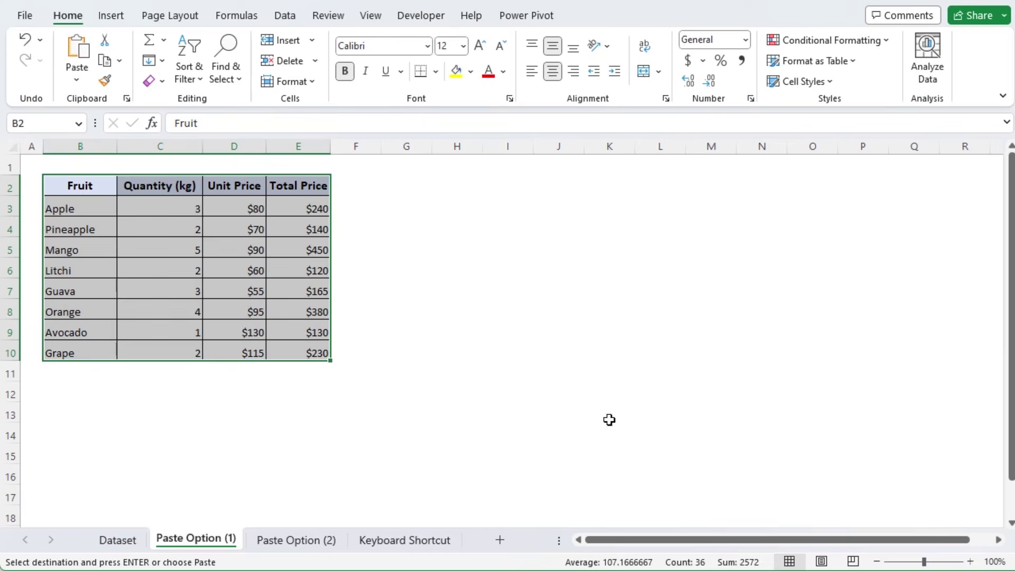